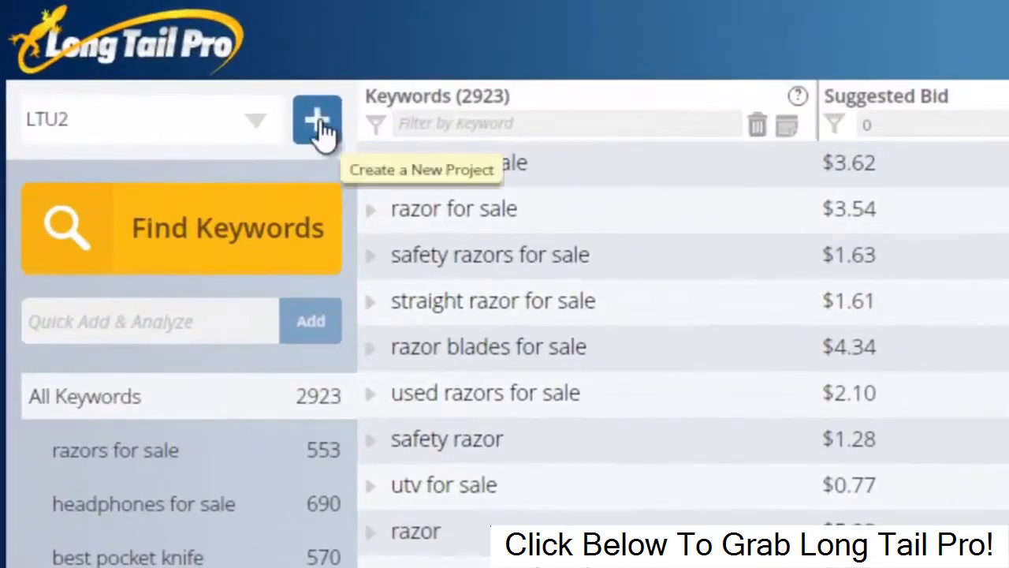
Create a new project titled "v3" with the English, United States and Google settings.
click(318, 123)
text(V3)
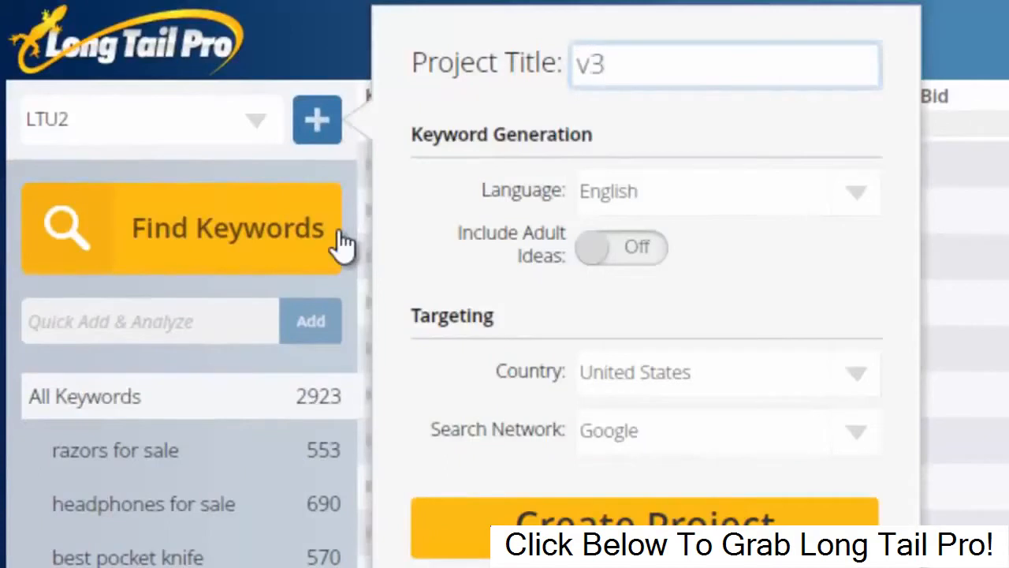
click(660, 523)
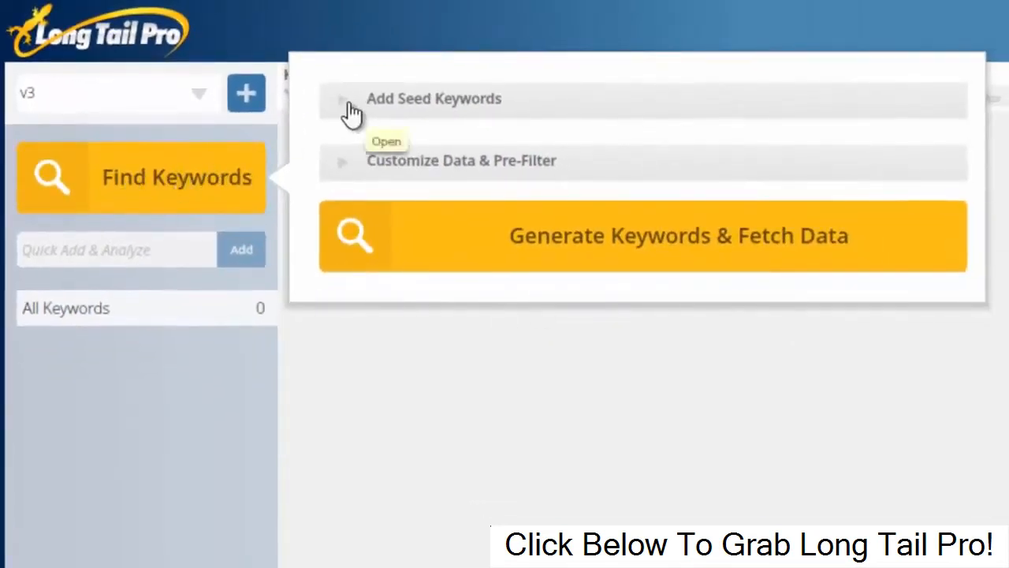
Add the seed keywords safety razor, pocket knives, survival knife, minivans, earbuds and toothbrush.
click(352, 113)
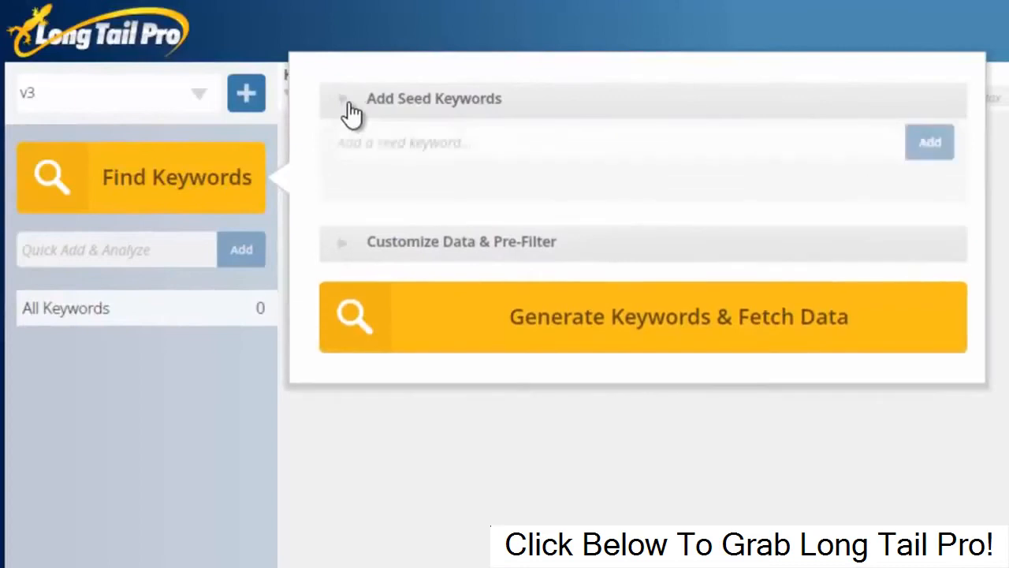
click(400, 146)
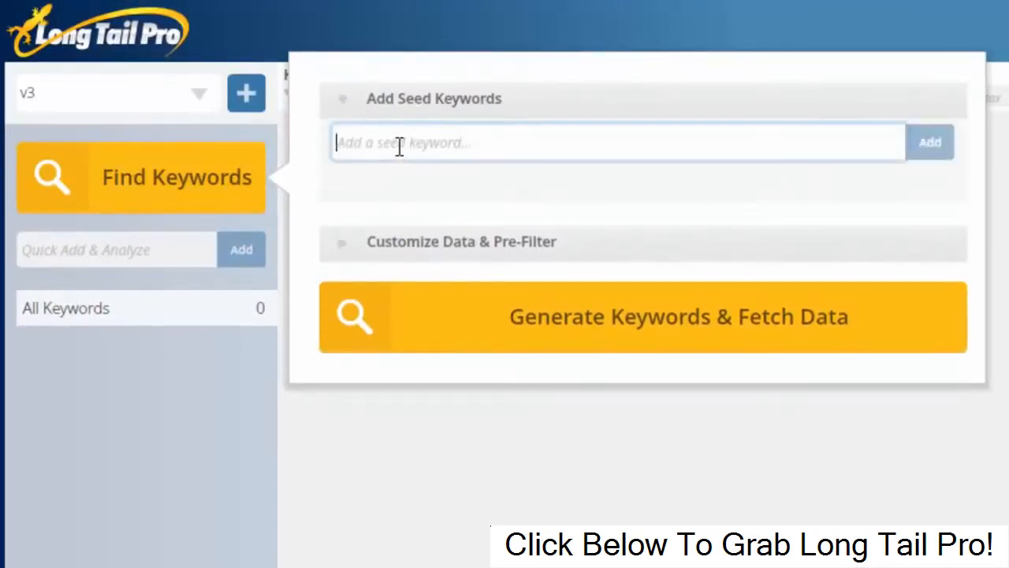
text(safety razor)
key(Return)
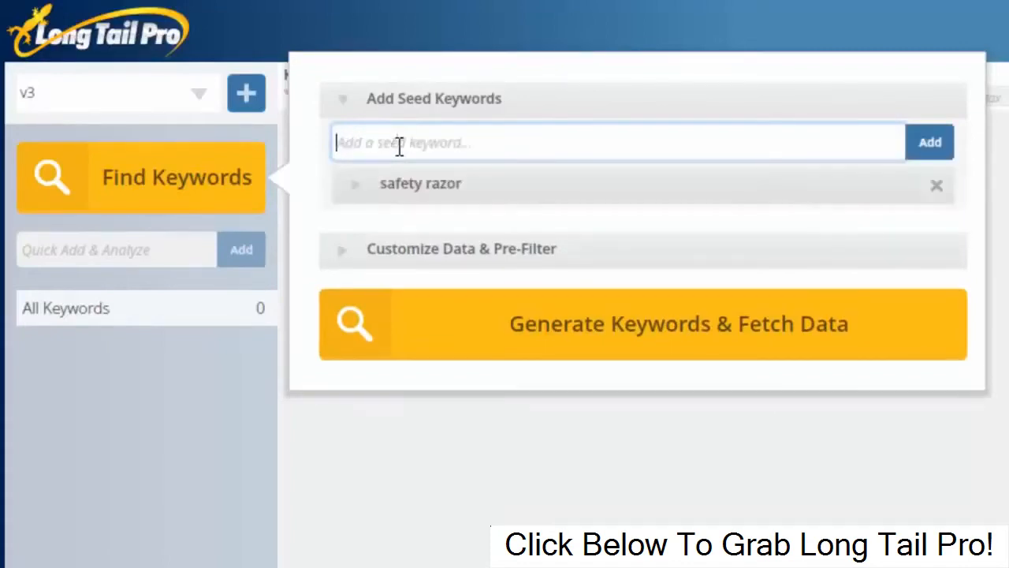
text(pocket)
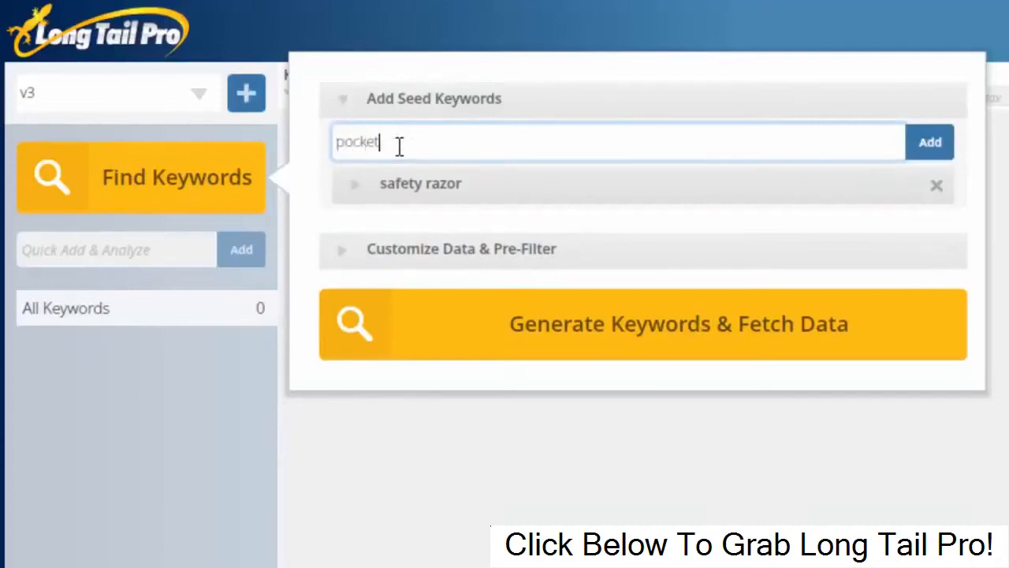
text( knives)
key(Return)
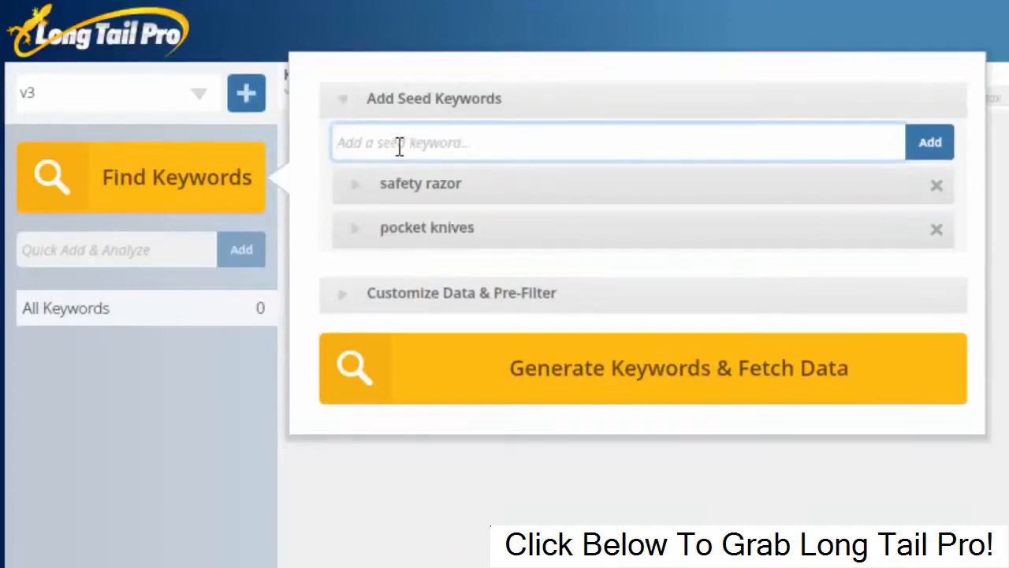
text(survival )
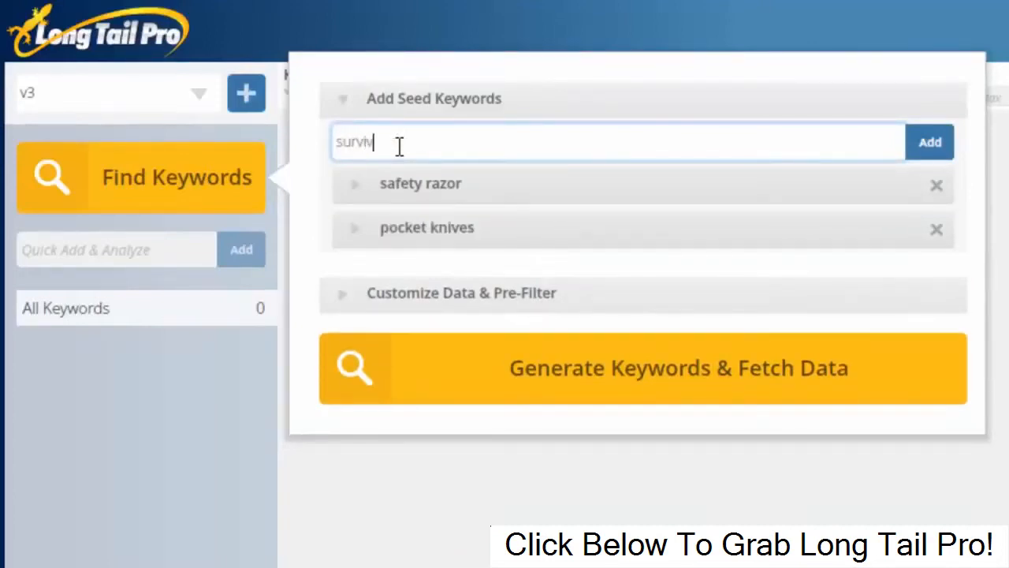
text(knife)
key(Return)
text(minivans)
key(Return)
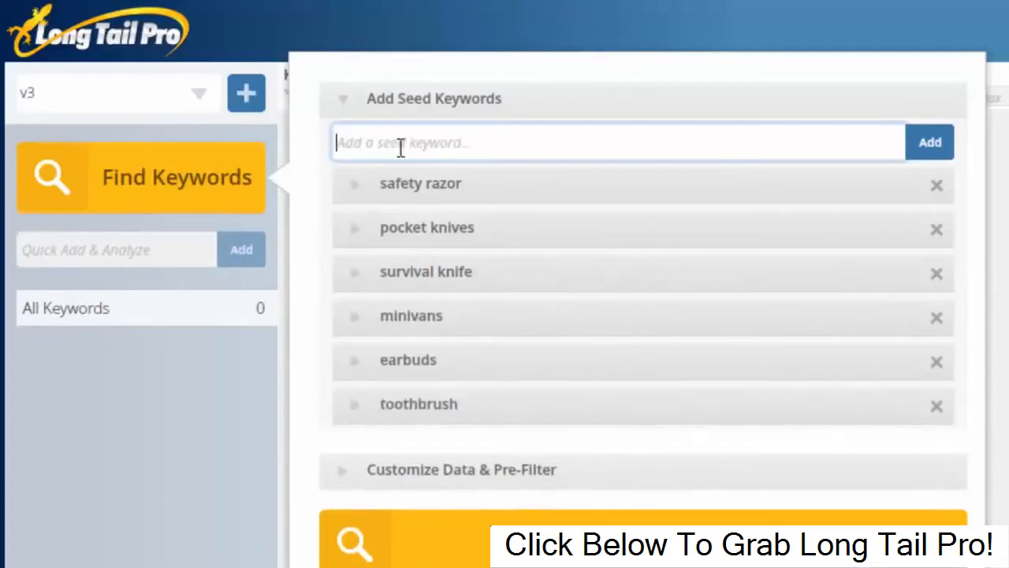
Set "best" as the include term for the safety razor seed keyword, leaving its exclude term empty.
click(357, 188)
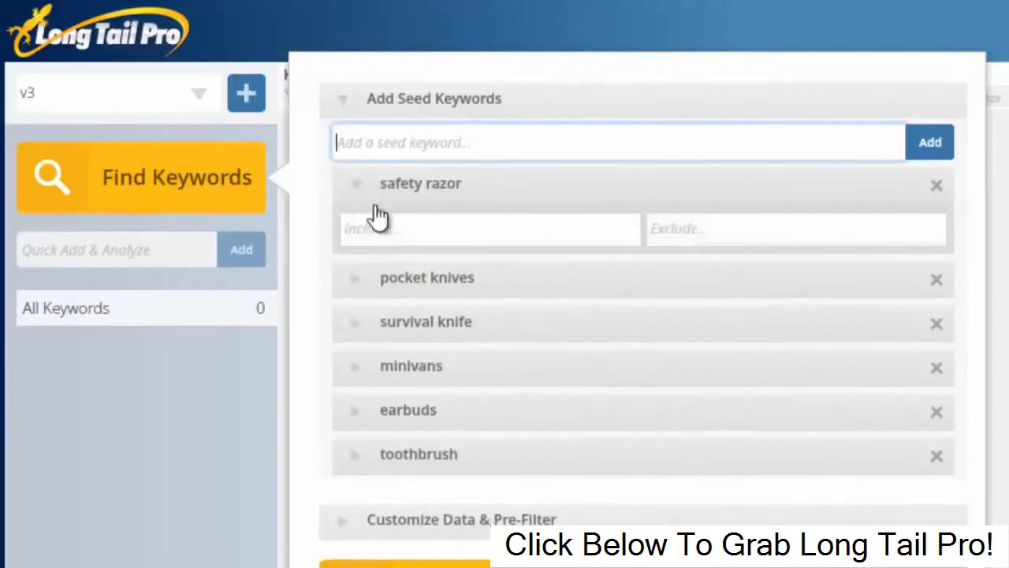
click(389, 229)
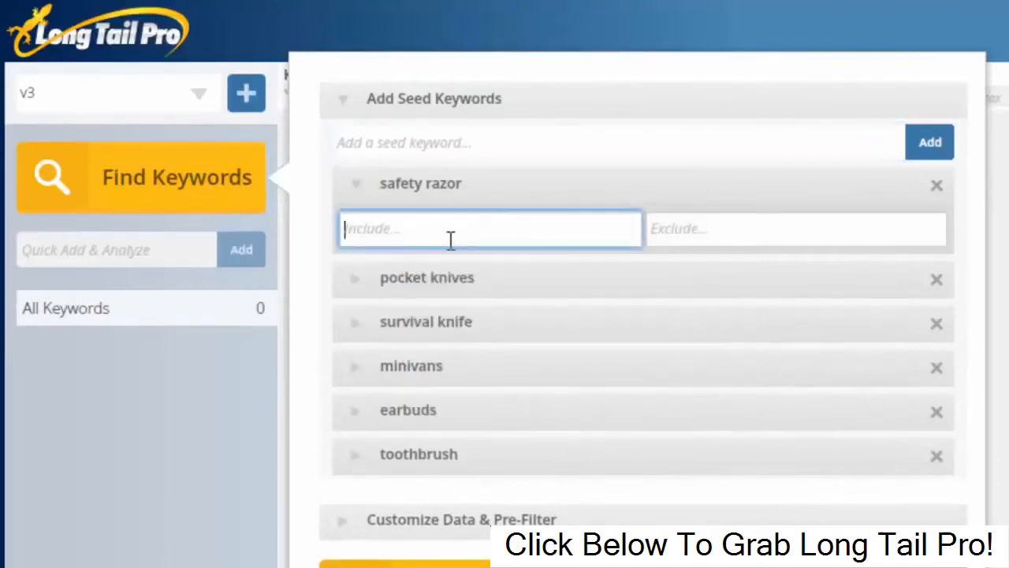
text(best)
click(755, 230)
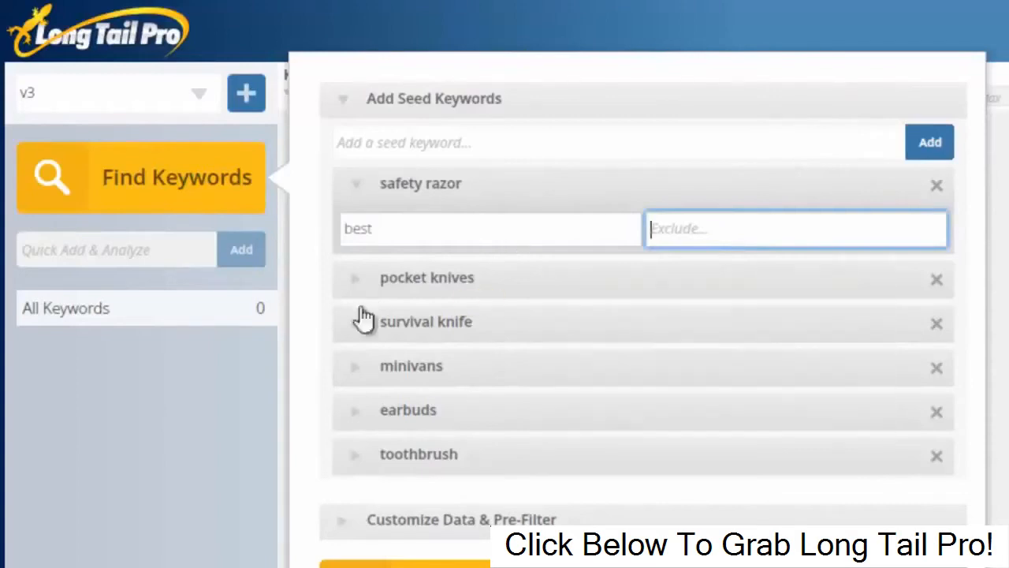
mouse_move(403, 214)
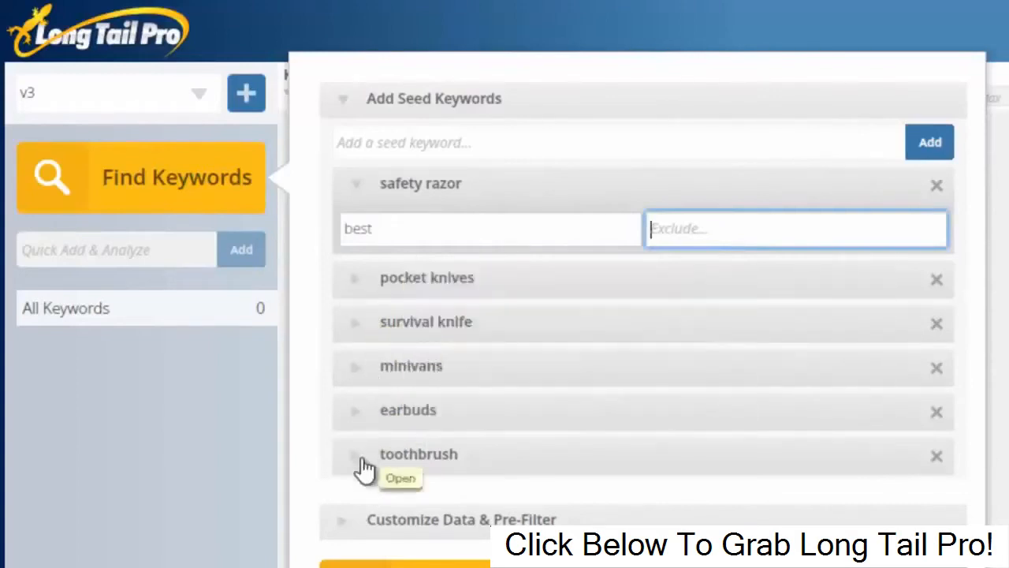
Pre-filter the keyword data with a minimum Suggested Bid of 0.25 and a minimum Local Search Volume of 500.
click(345, 523)
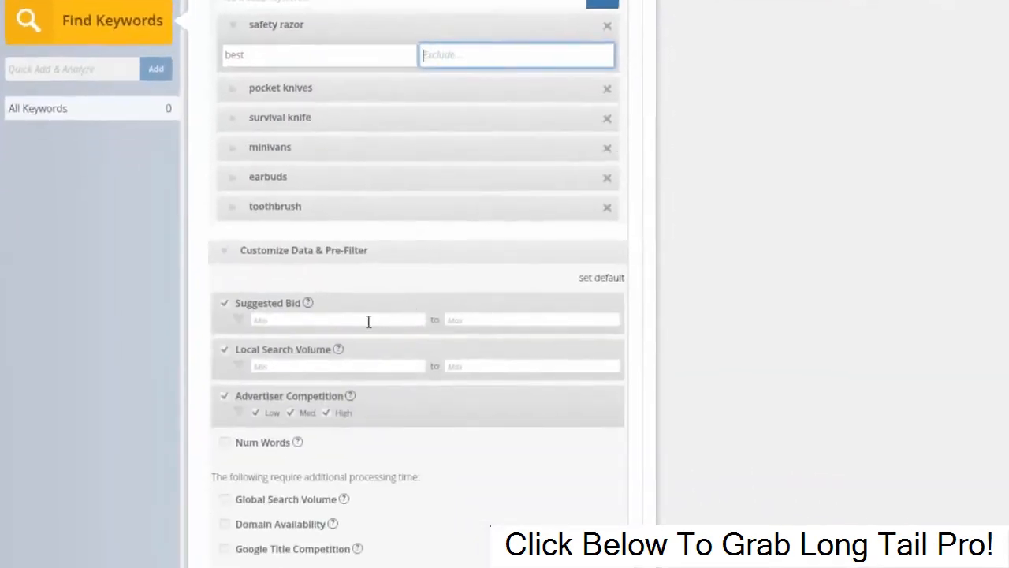
click(356, 321)
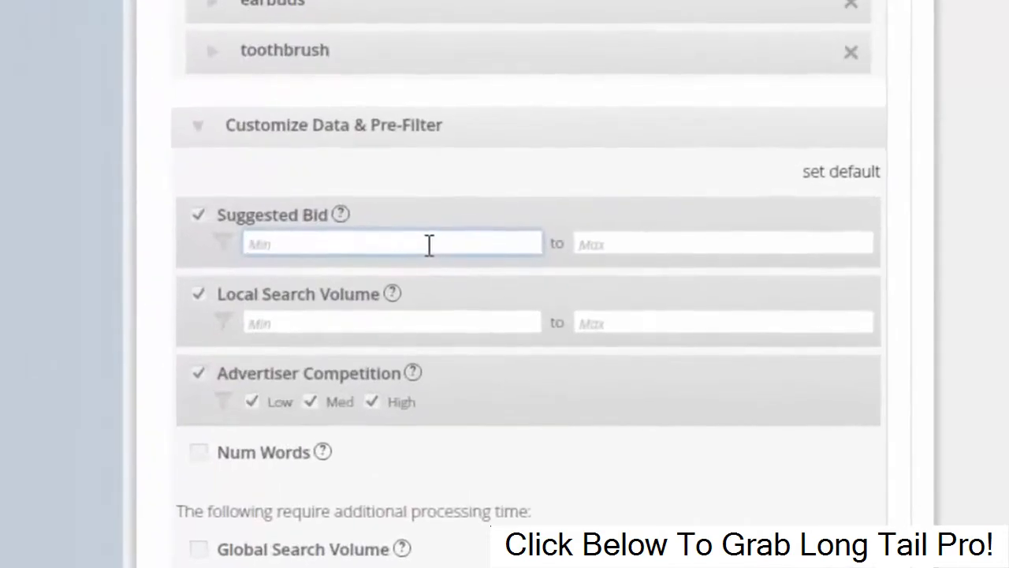
text(0.25)
click(329, 323)
text(500)
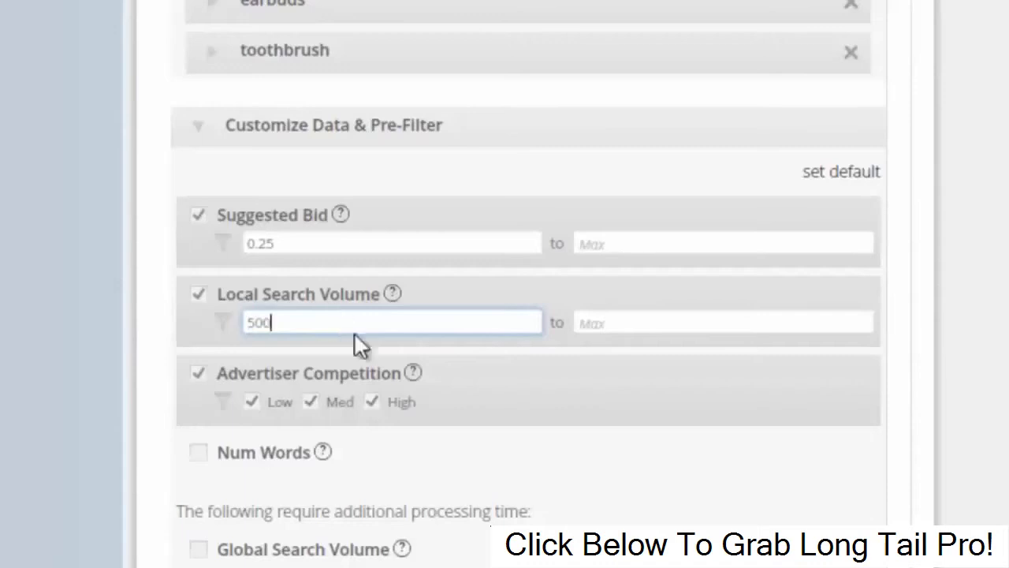
Enable the Num Words pre-filter with a minimum of 3 words.
scroll(378, 358, down, 1)
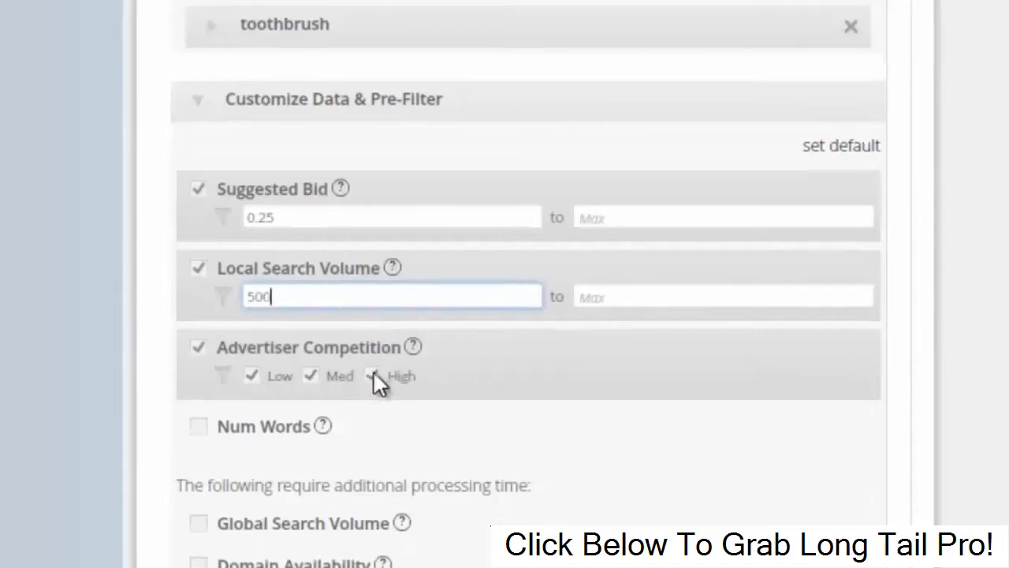
click(202, 427)
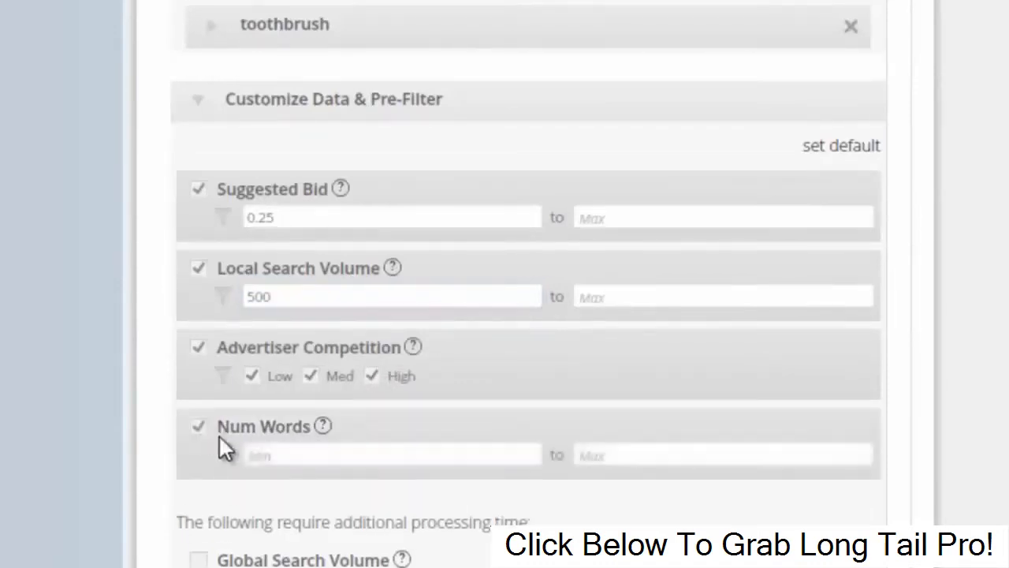
click(286, 456)
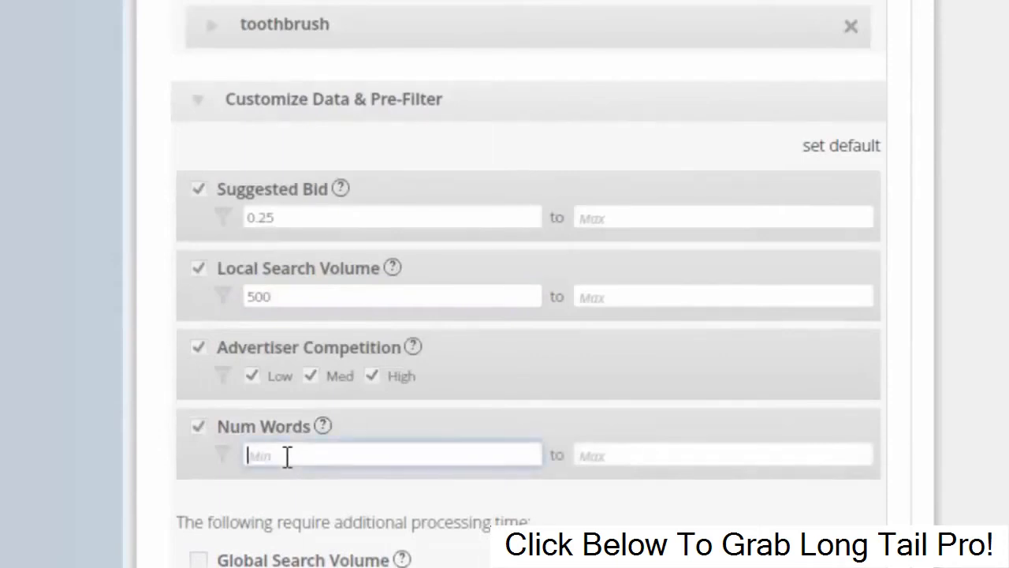
text(3)
scroll(279, 455, down, 1)
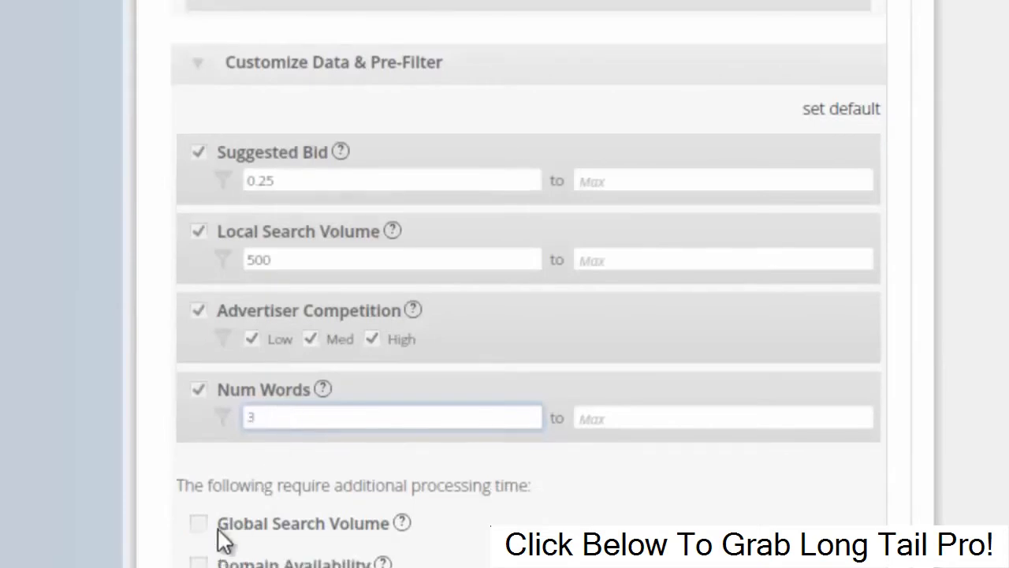
Preview the options of the Global Search Volume and Domain Availability pre-filters, and disable both again.
scroll(200, 512, down, 5)
click(200, 338)
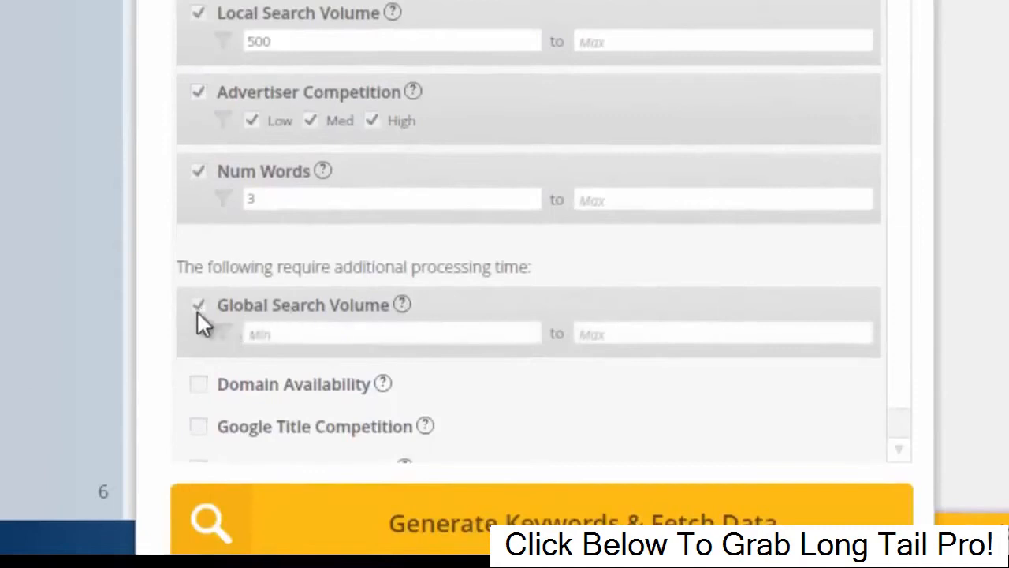
click(198, 307)
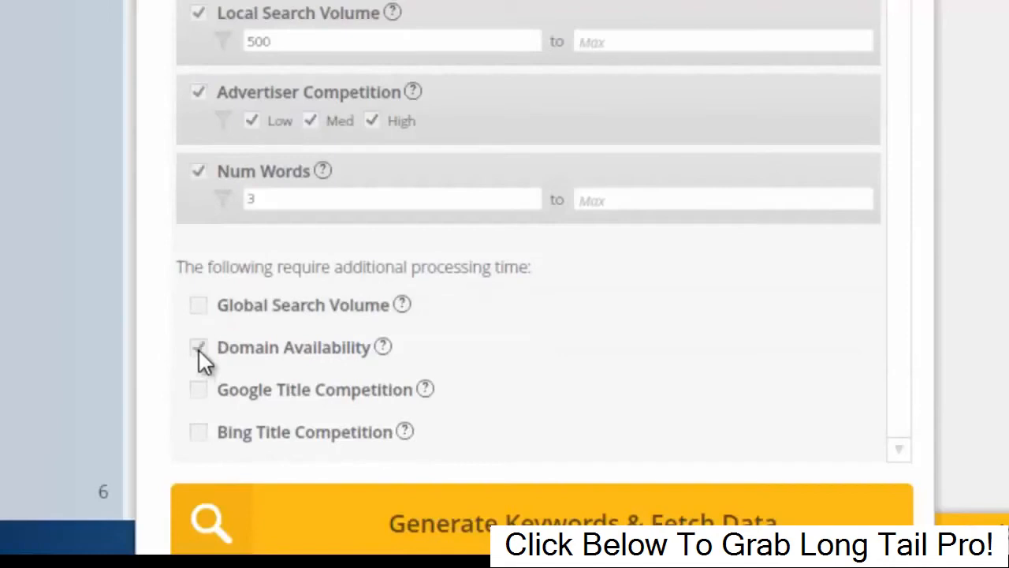
click(200, 351)
scroll(769, 179, down, 5)
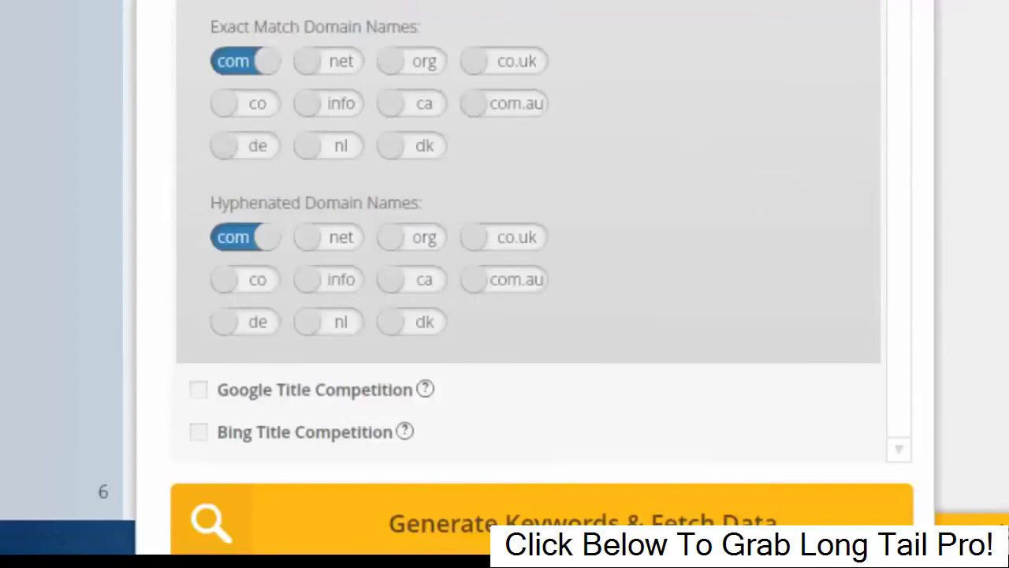
click(199, 1)
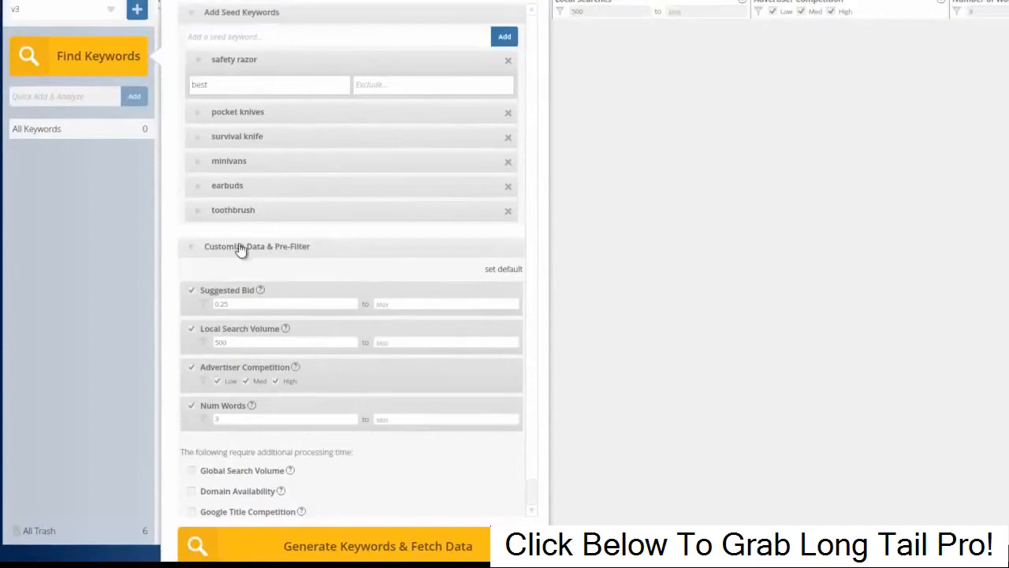
Generate the keywords and fetch their data, and set the results' minimum Suggested Bid filter to 1.00.
click(310, 549)
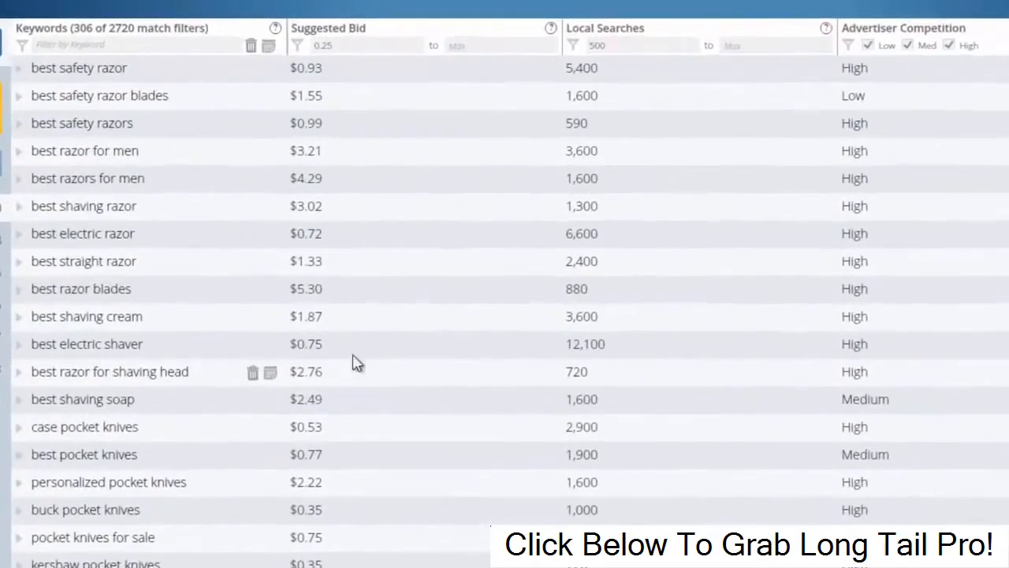
click(357, 45)
drag(357, 45, 315, 46)
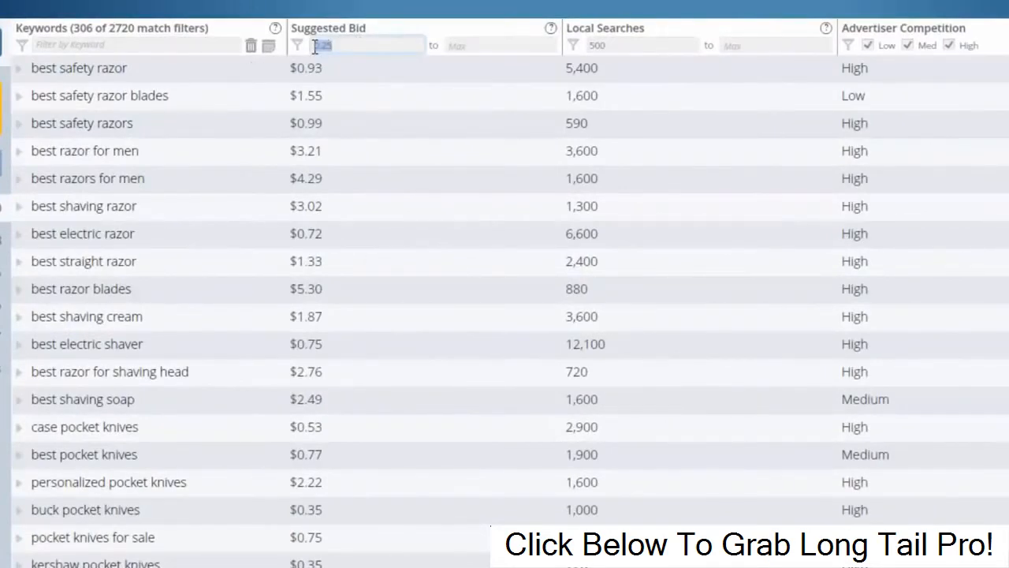
text(1.)
text(00)
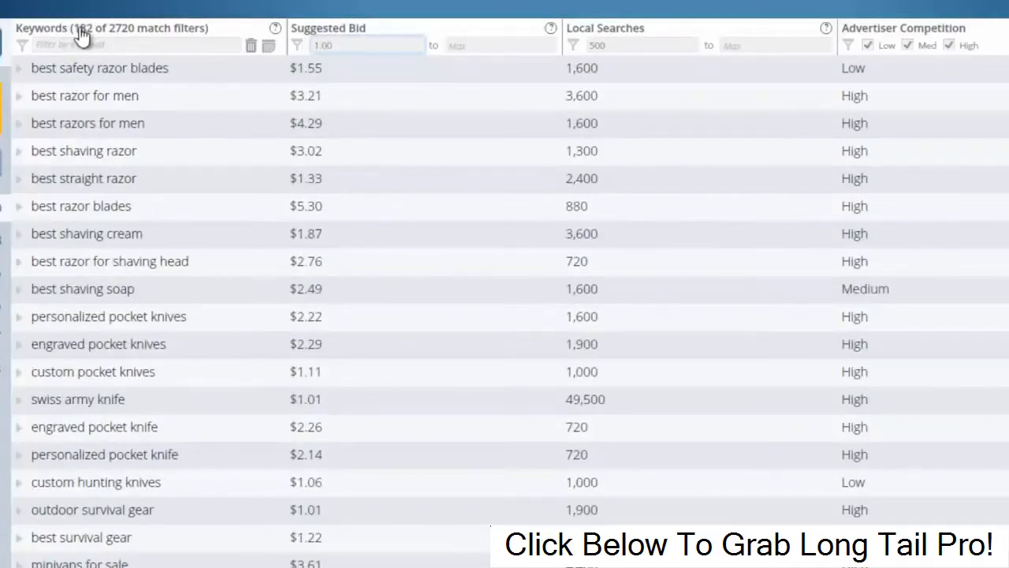
Restrict the results to at least 1500 local searches and at least 4 words.
drag(628, 45, 592, 47)
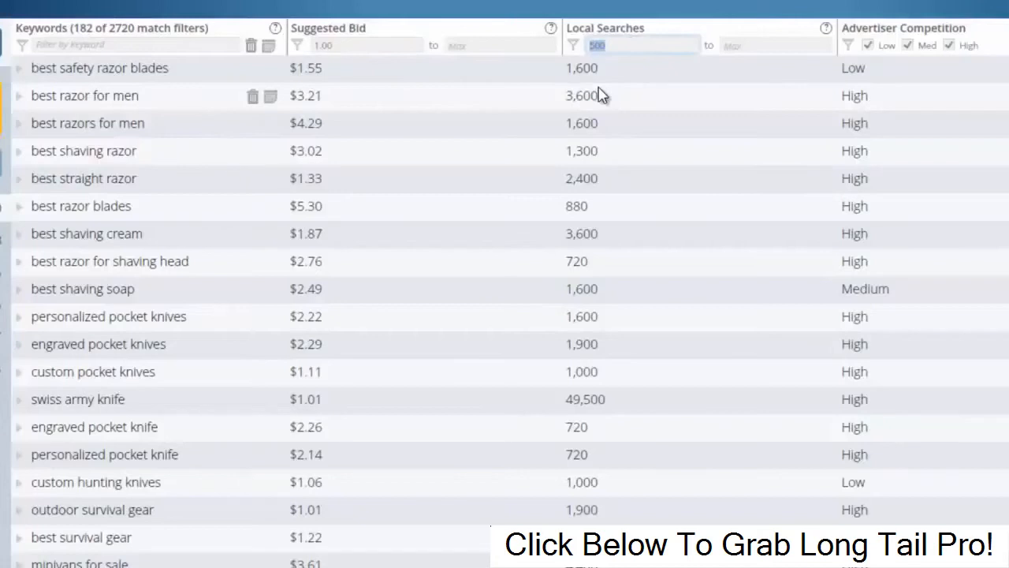
text(1500)
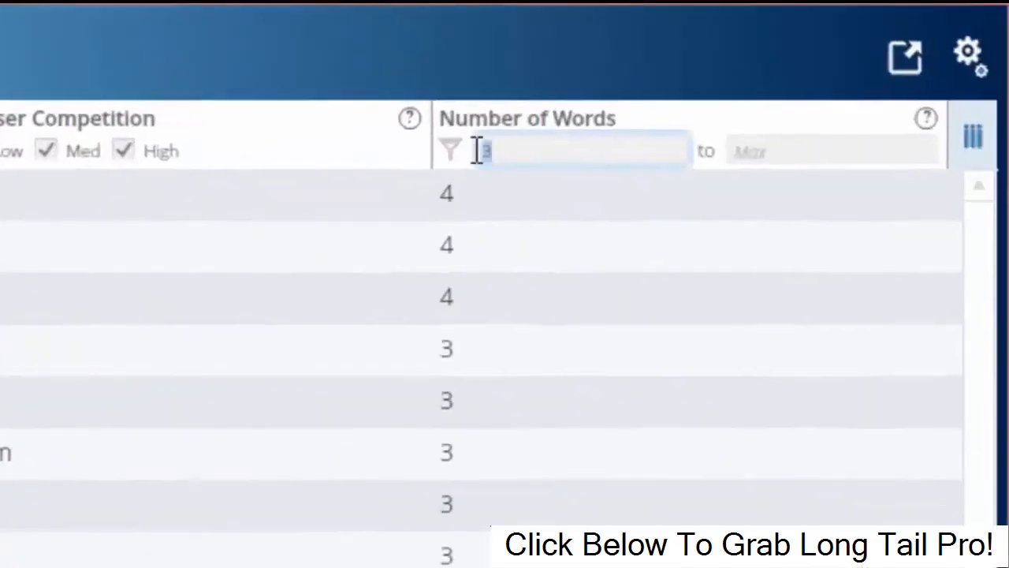
double_click(688, 117)
text(4)
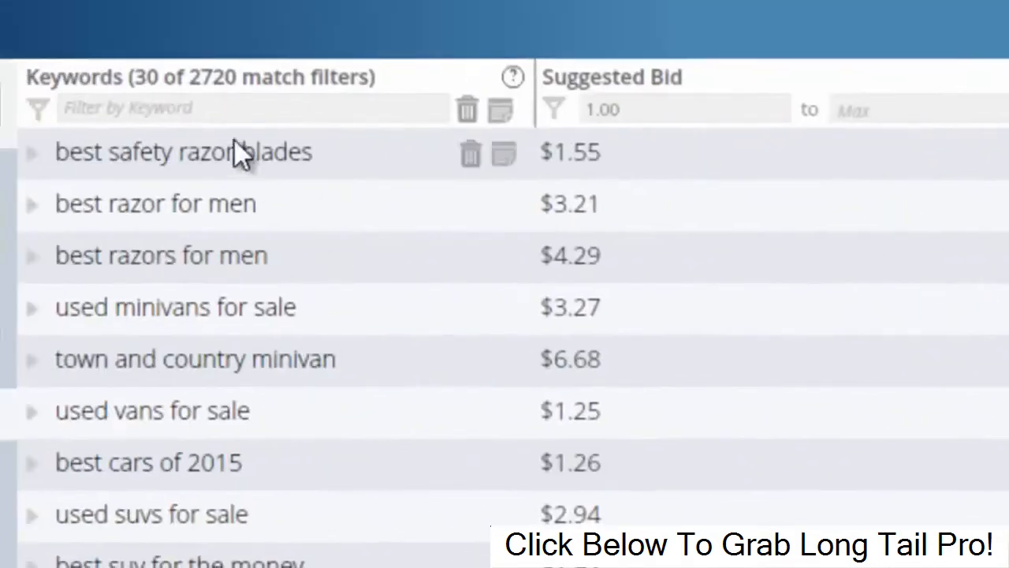
Try filtering the keyword list by "review", and replace that filter term with "best".
click(225, 104)
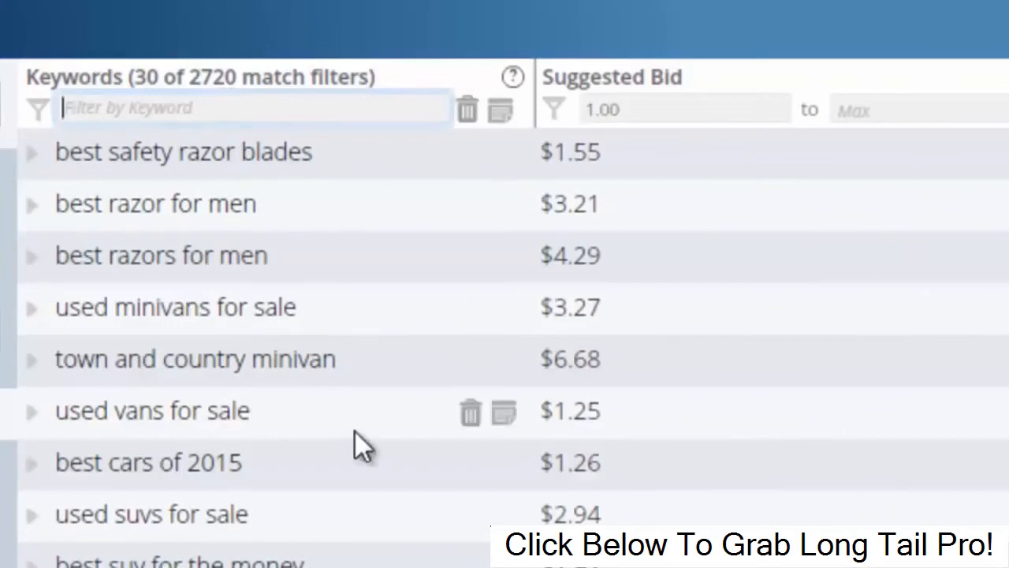
text(review)
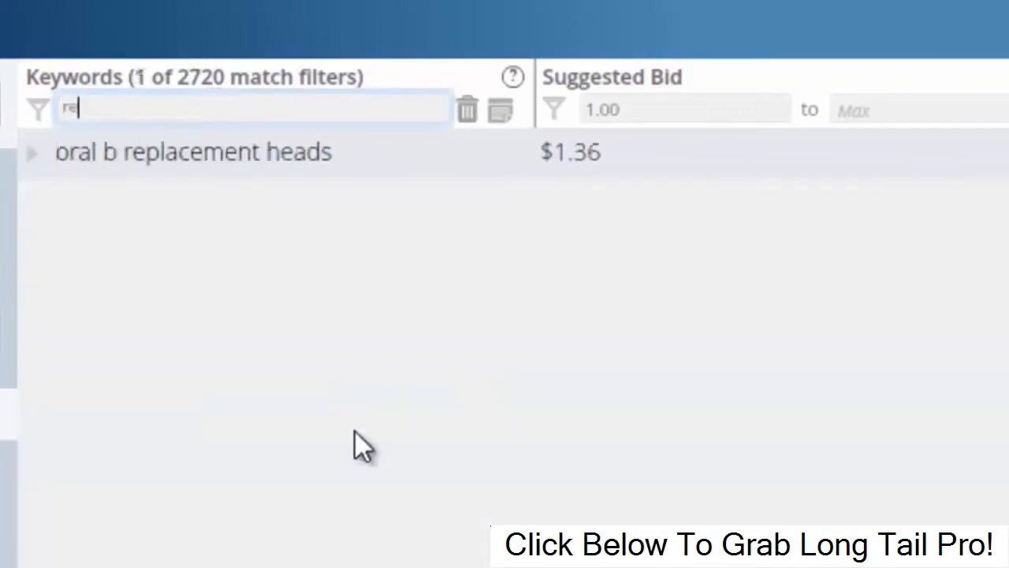
key(BackSpace)
key(BackSpace)
key(BackSpace)
key(BackSpace)
key(BackSpace)
key(BackSpace)
text(best)
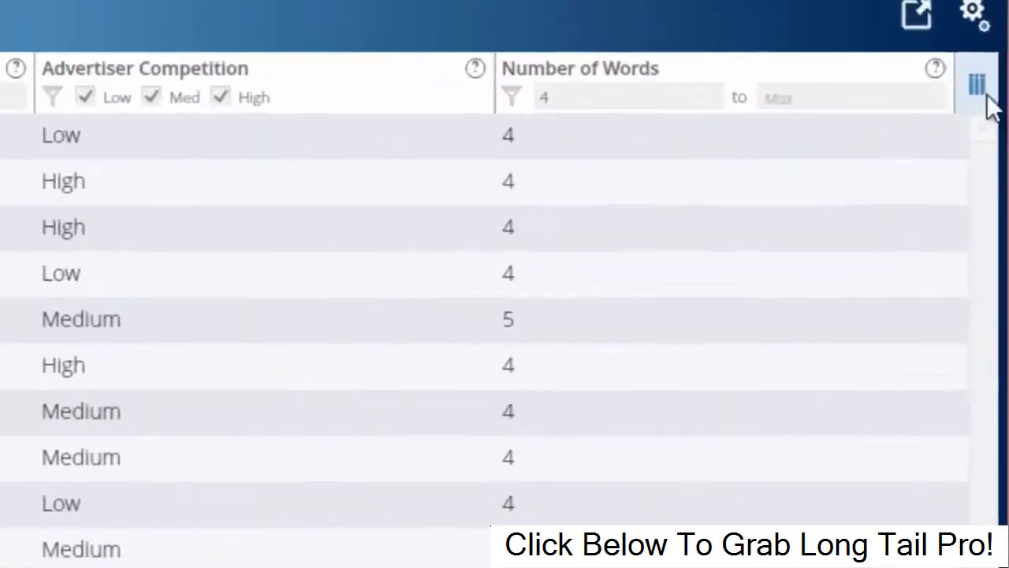
Show the Global Searches column in the keyword results table.
click(979, 89)
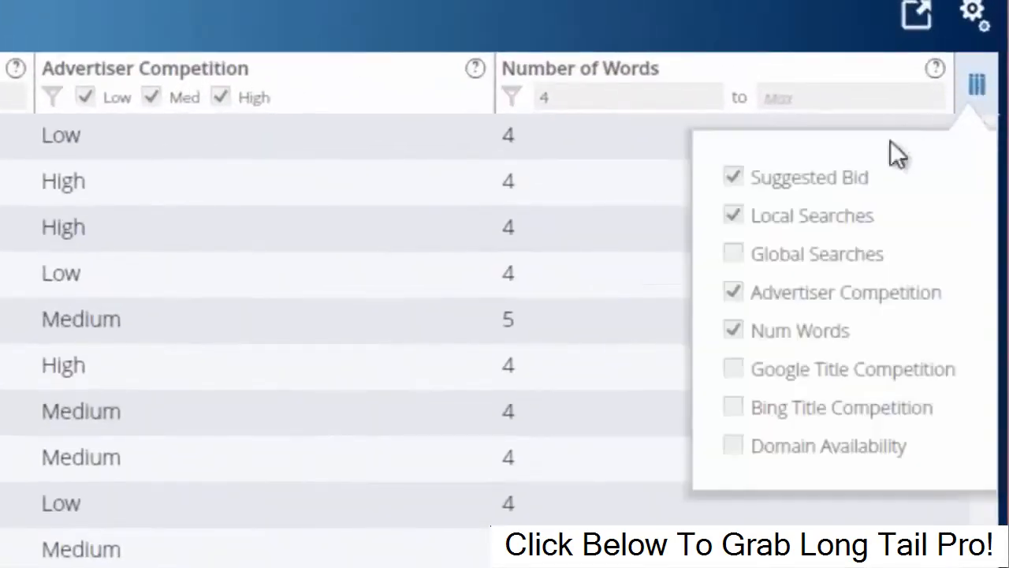
click(734, 254)
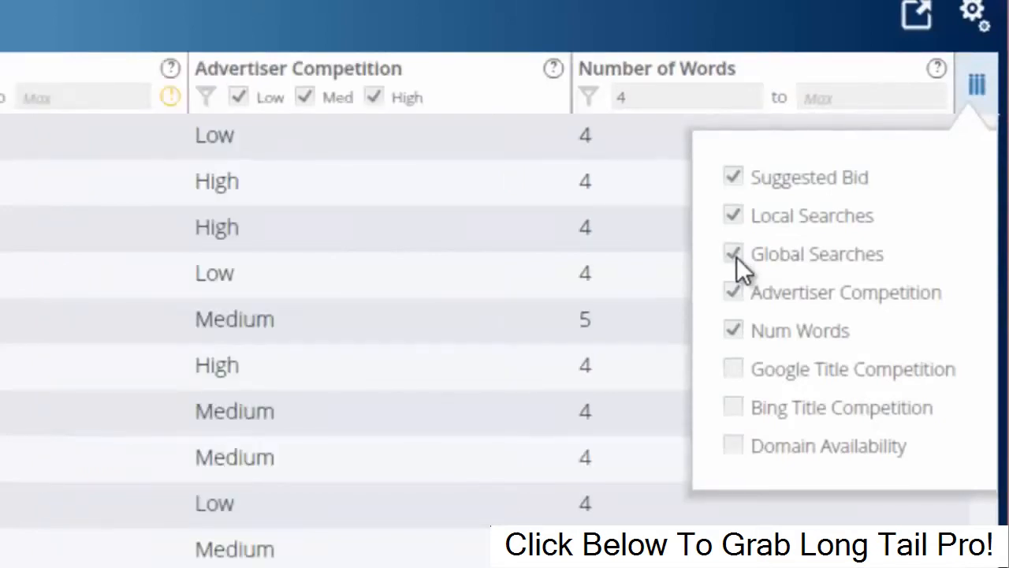
Show the Domain Availability column and fetch the missing Global Searches data for the filtered keywords.
click(734, 446)
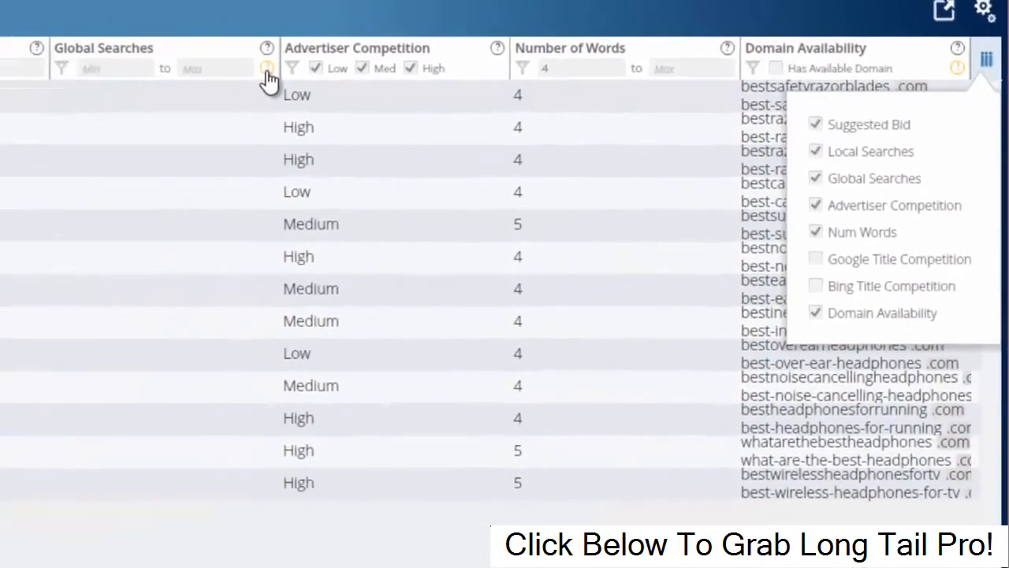
click(268, 71)
click(267, 169)
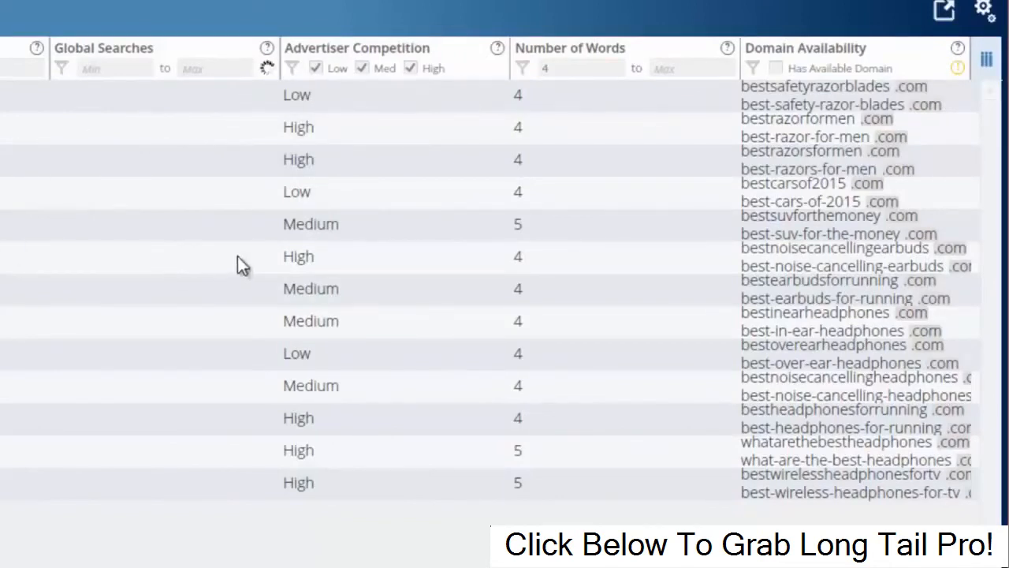
Fetch domain availability for exact match com, net and org domains, with the hyphenated com option switched off.
click(960, 71)
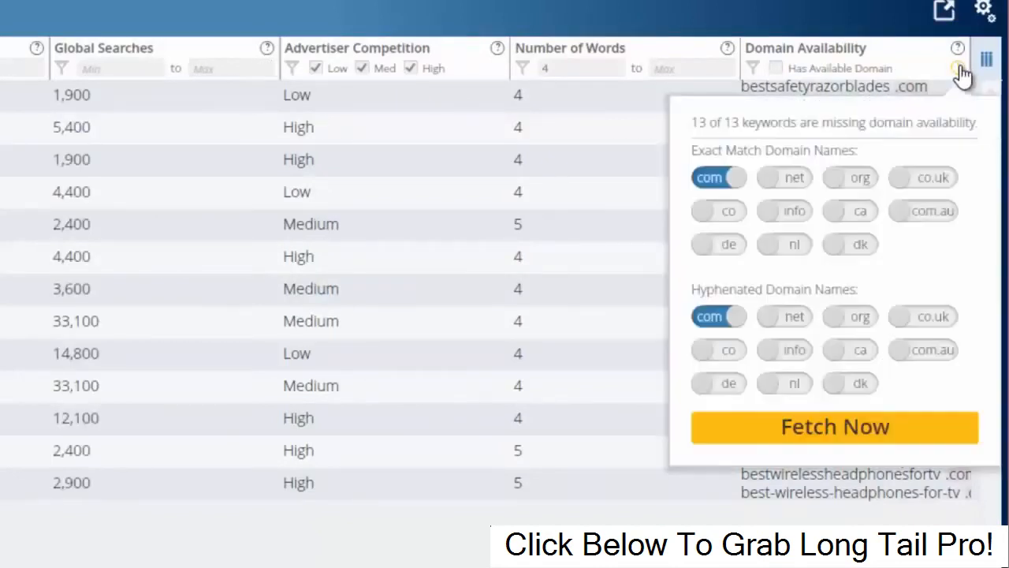
click(792, 177)
click(872, 178)
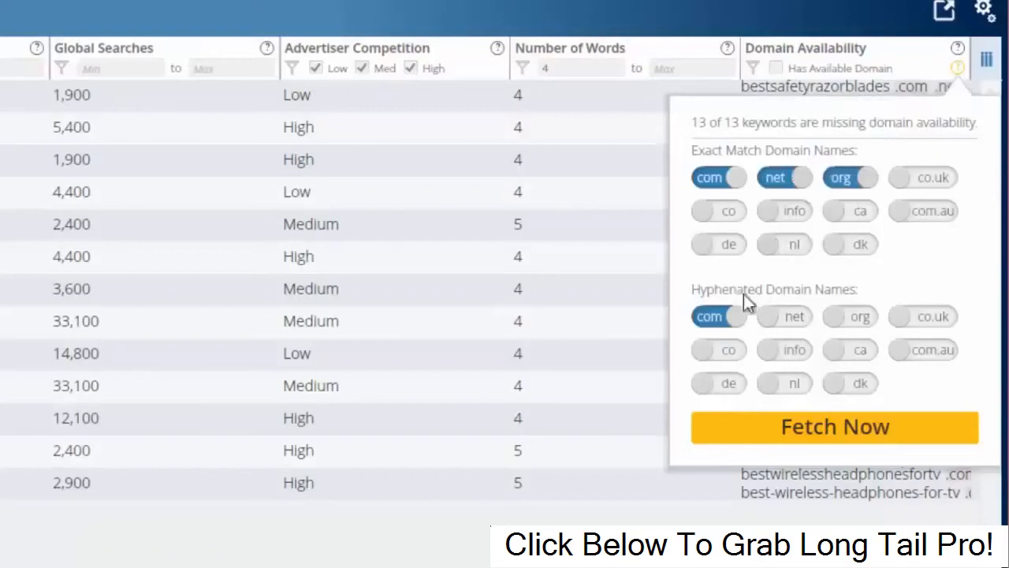
click(704, 322)
click(788, 434)
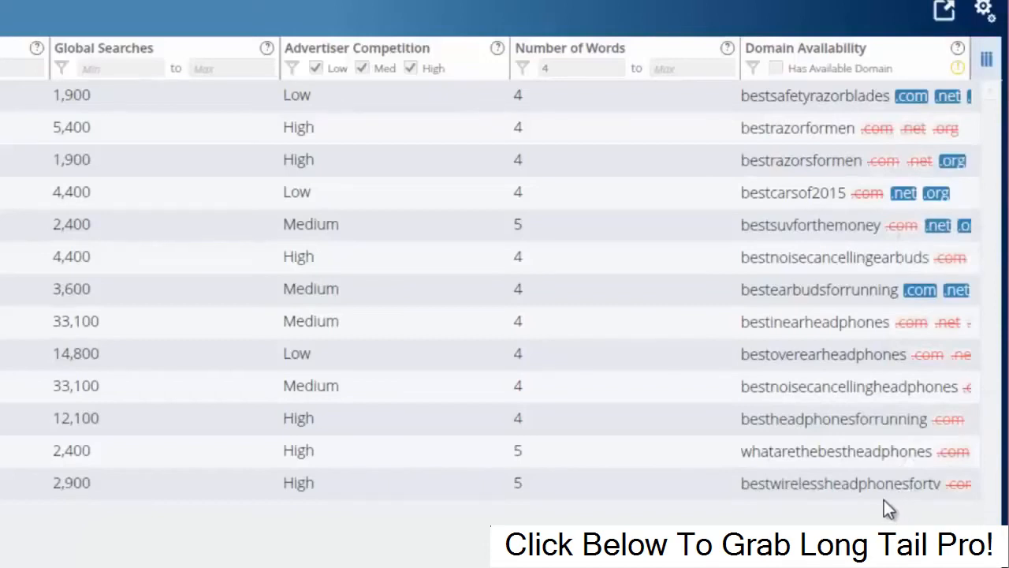
Hide the Domain Availability column in the keyword results table.
click(987, 67)
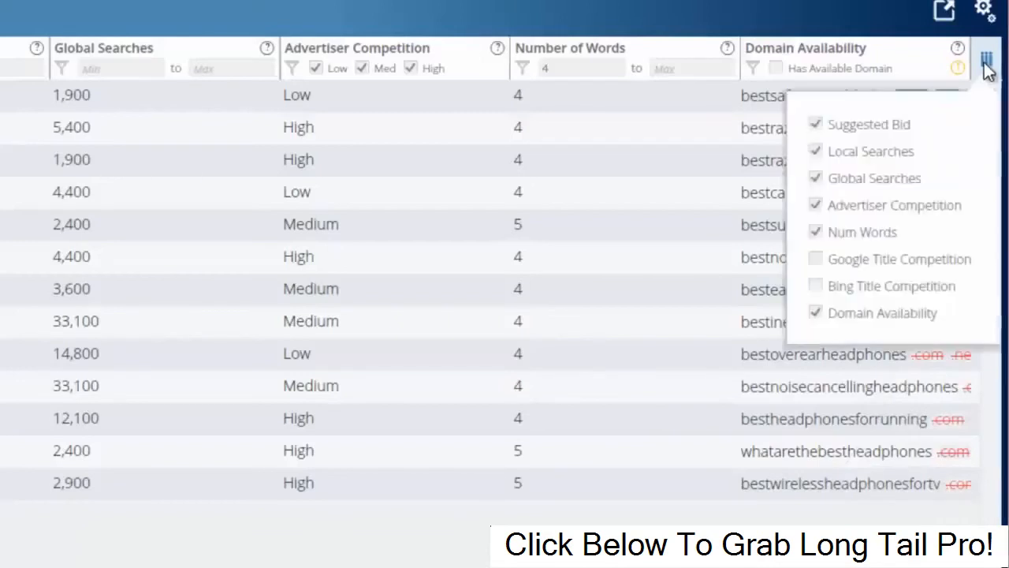
click(816, 313)
click(817, 313)
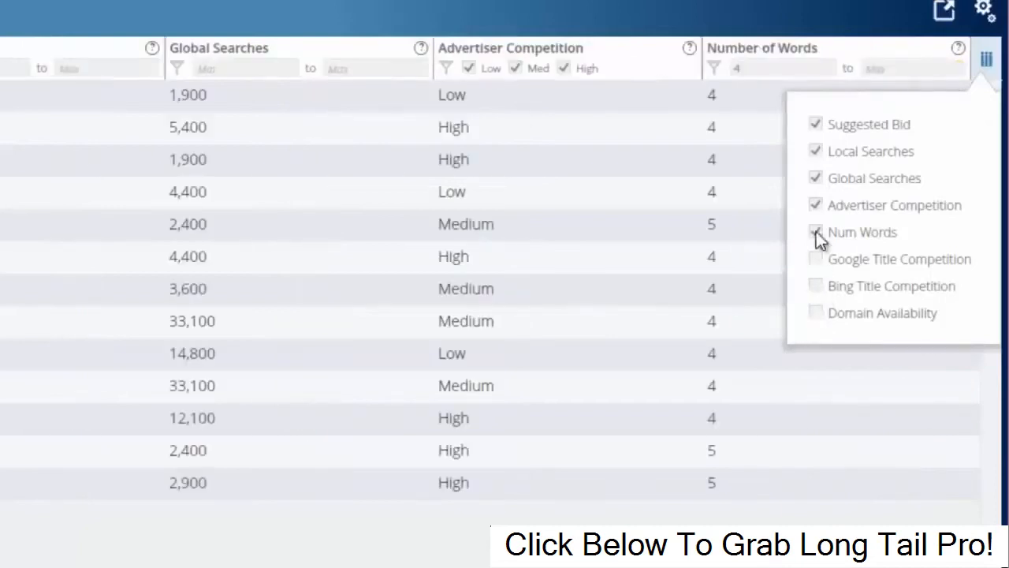
click(741, 444)
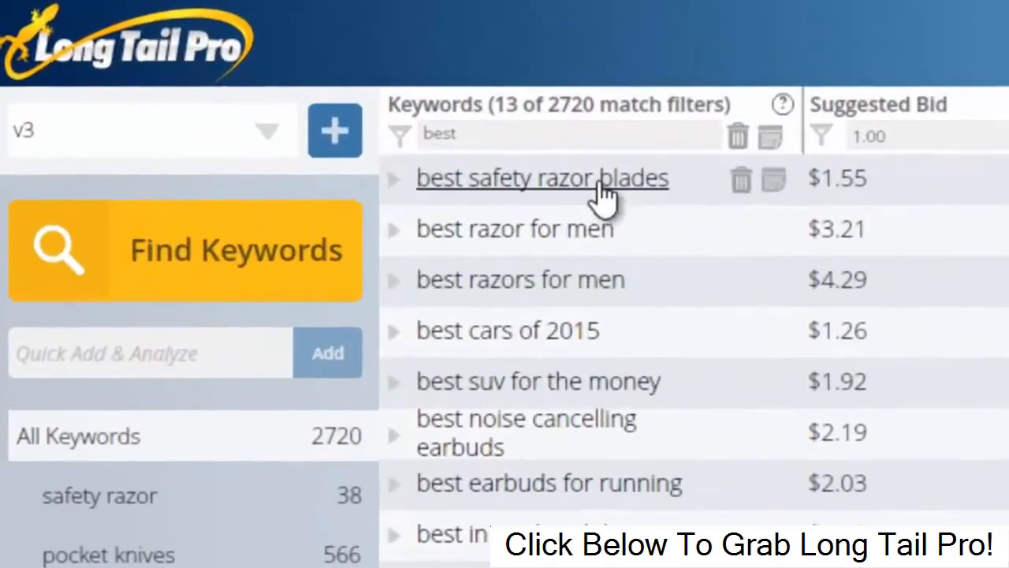
Examine the competitor metrics of the top-ranking pages for "best safety razor blades", and collapse the analysis.
click(602, 197)
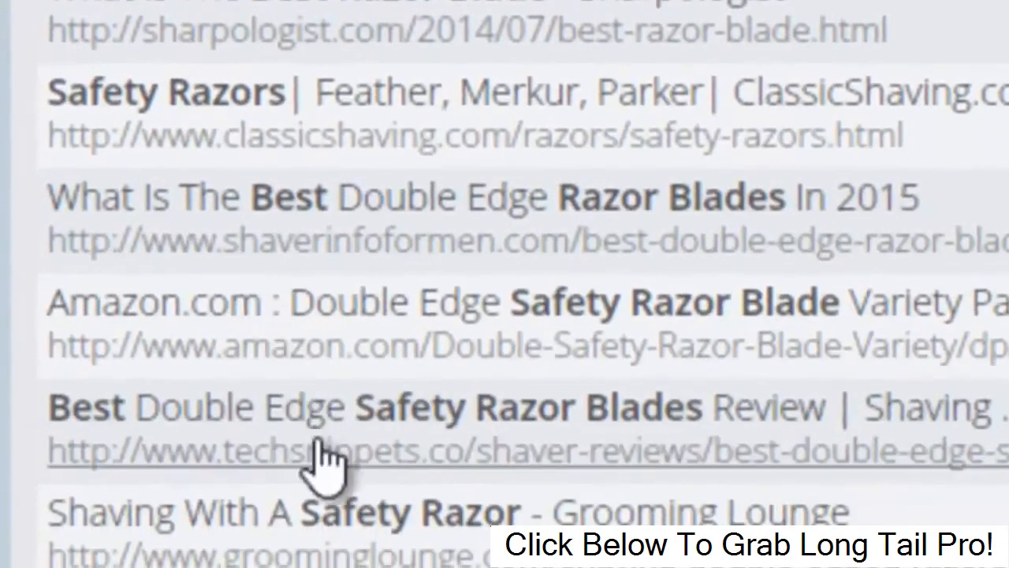
click(315, 242)
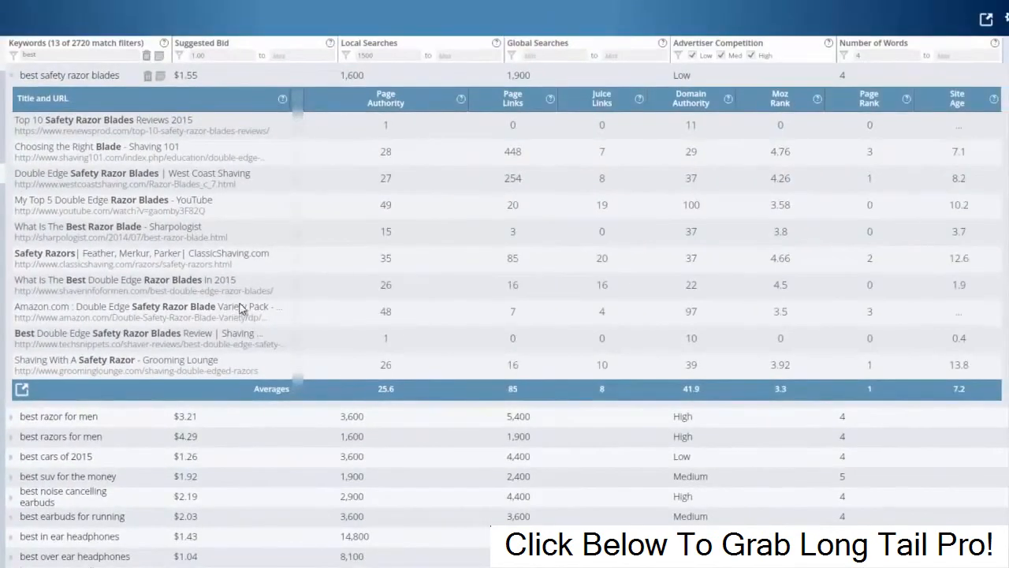
click(89, 79)
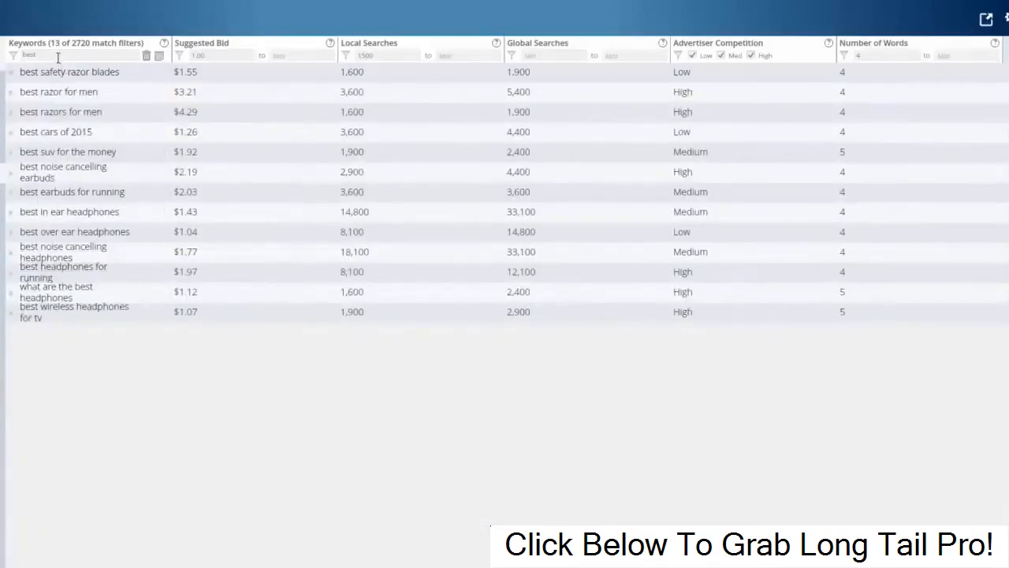
Clear the "best" term from the keyword filter, keeping the other column filters.
drag(57, 57, 20, 55)
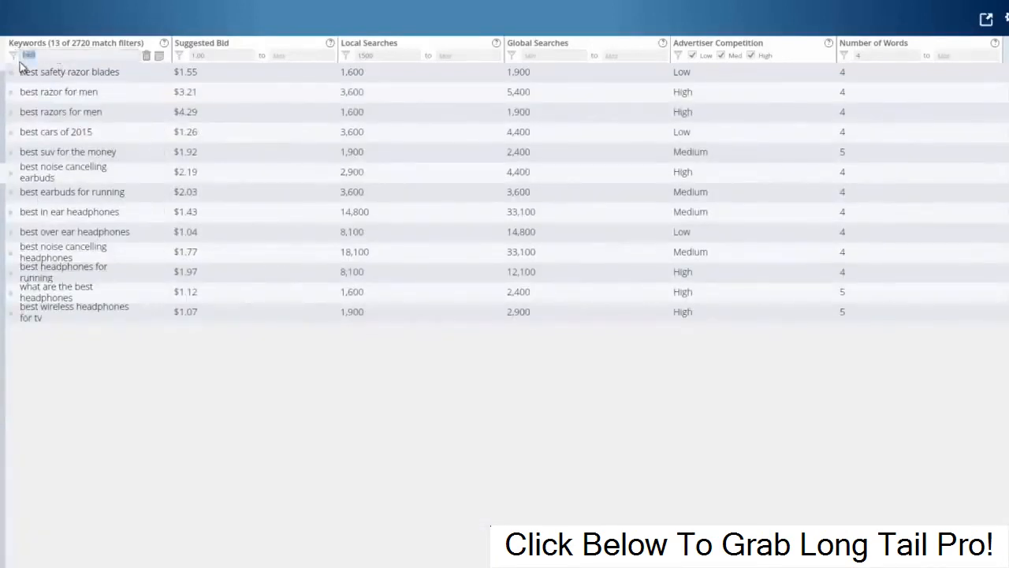
key(BackSpace)
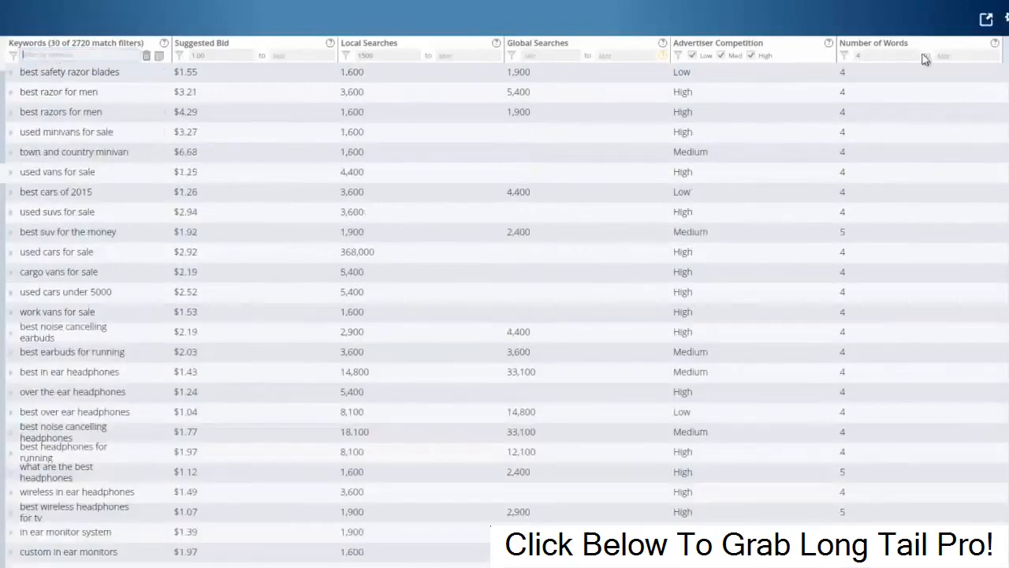
click(871, 56)
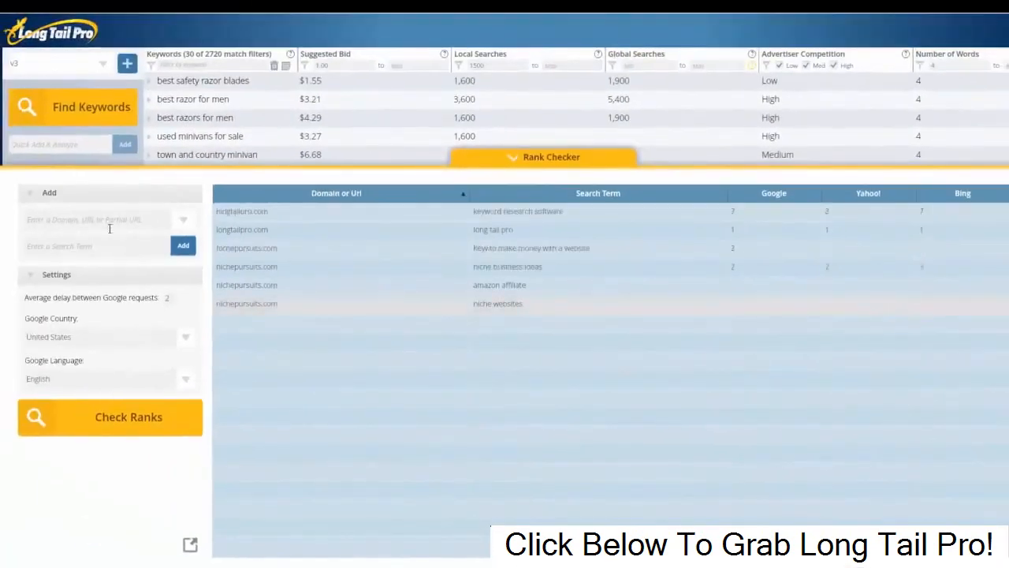
Add nichepursuits.com with a person's full name as its search term to the Rank Checker, and check the ranks.
click(102, 219)
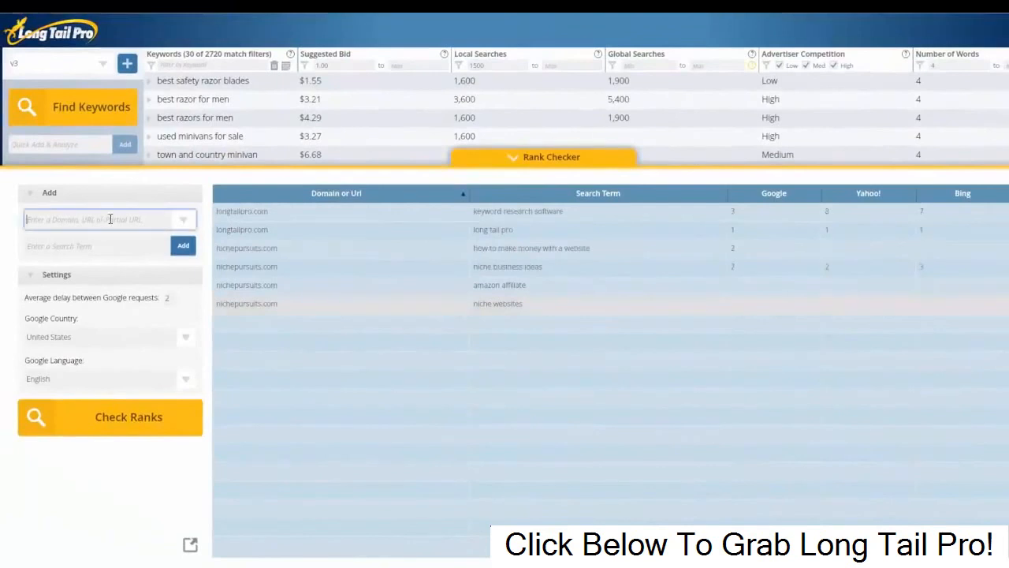
text(nichepursuits.com)
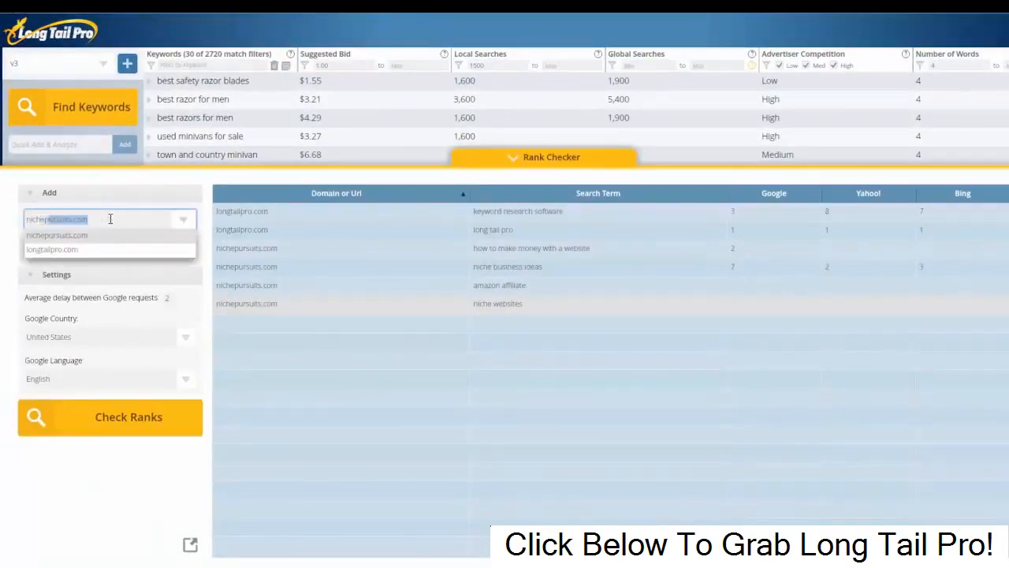
key(Return)
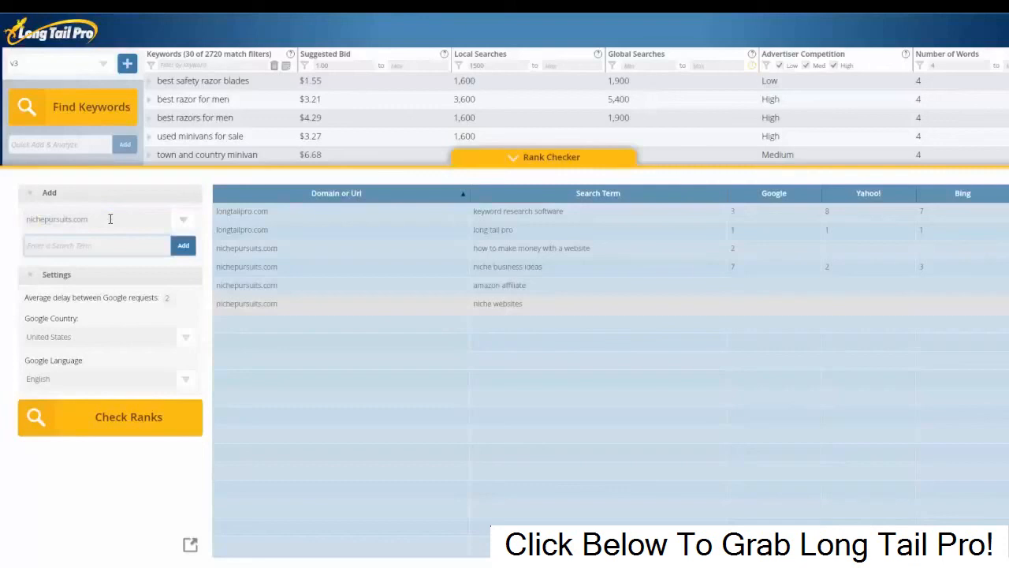
text(spencer haws)
click(160, 424)
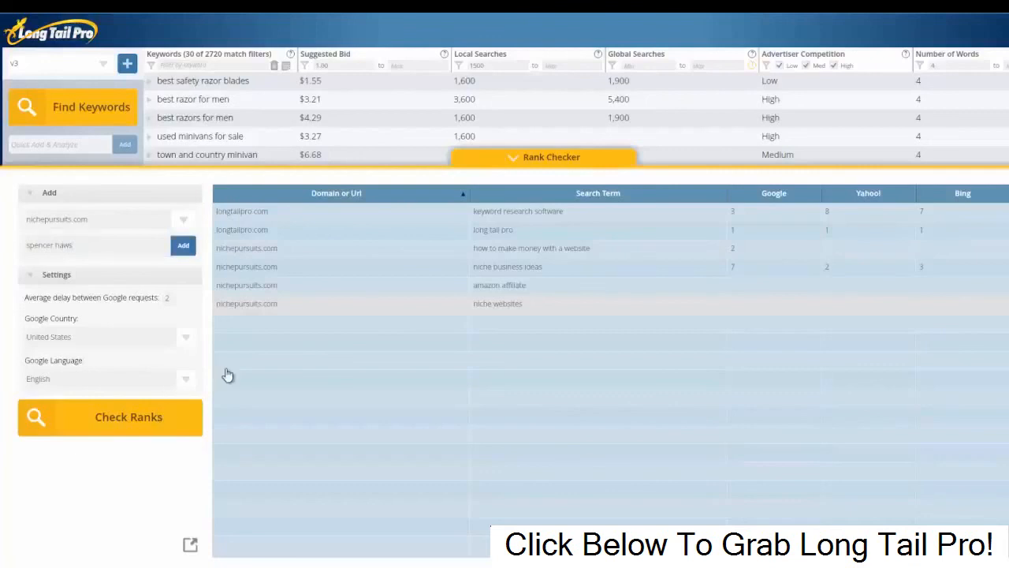
click(182, 249)
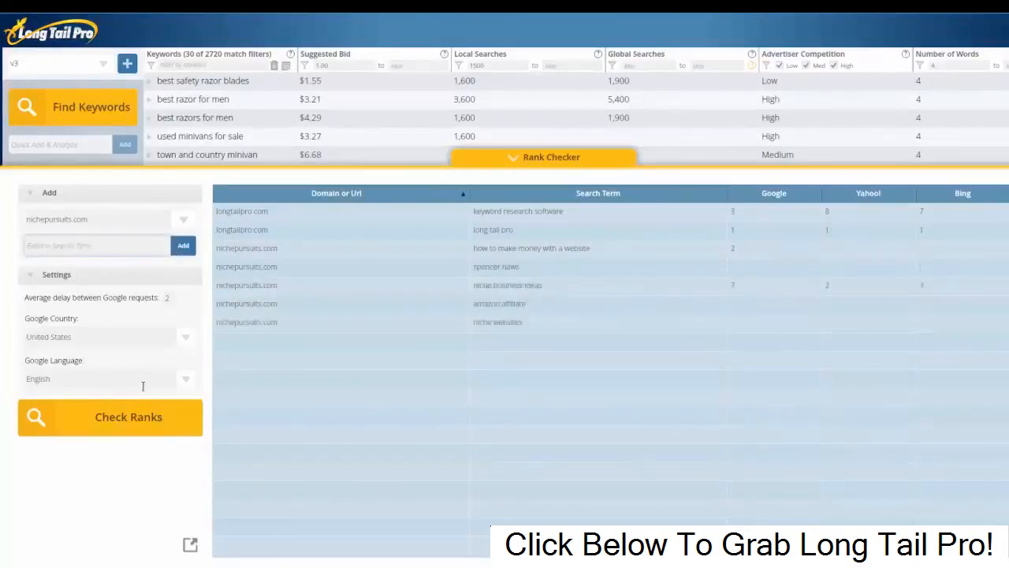
click(130, 418)
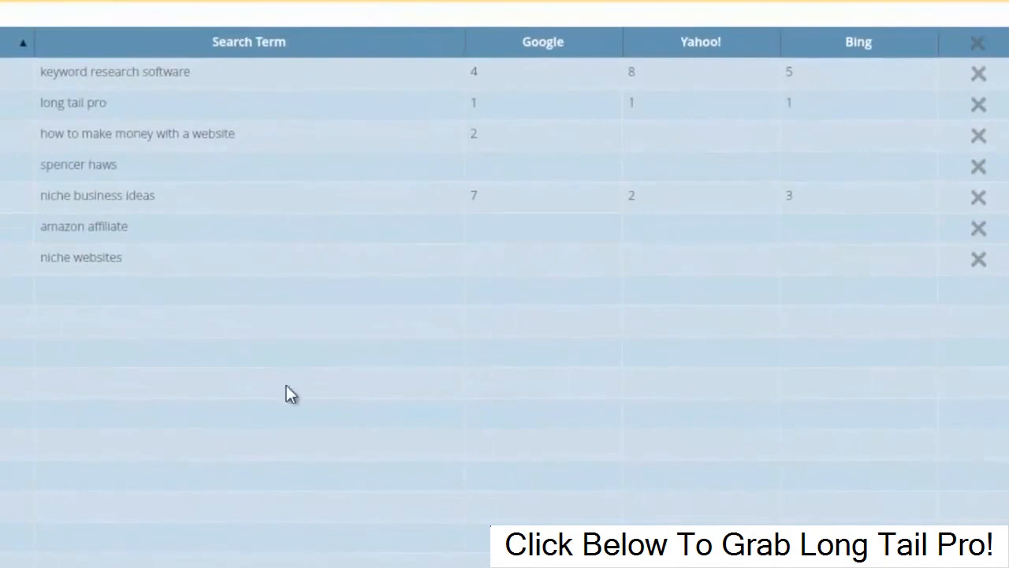